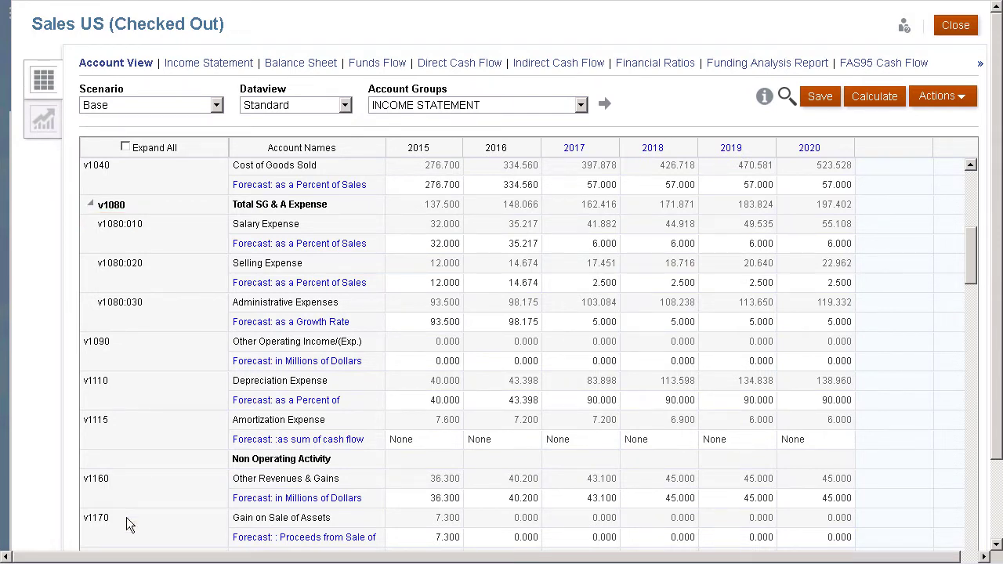
pyautogui.rightClick(137, 227)
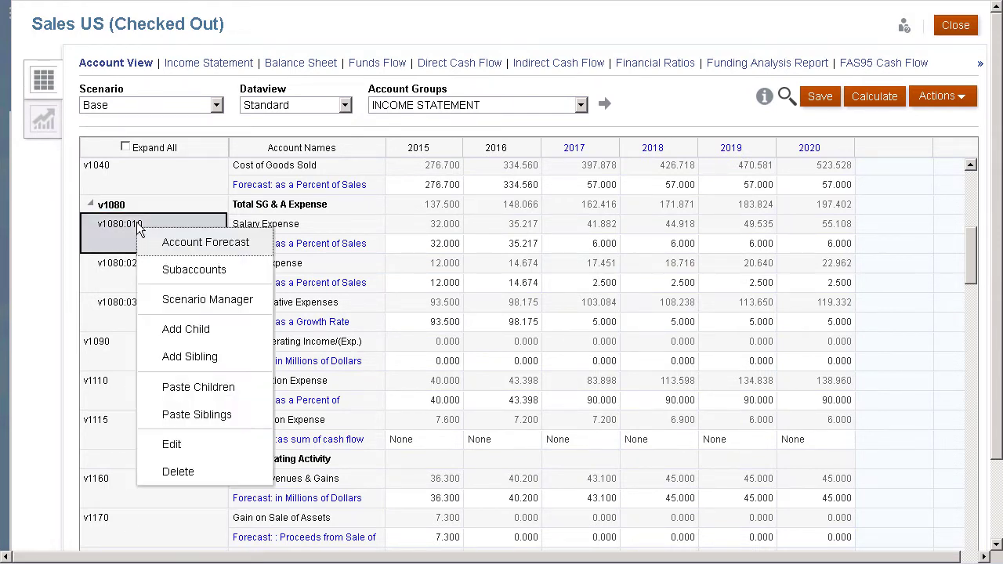
pyautogui.click(198, 272)
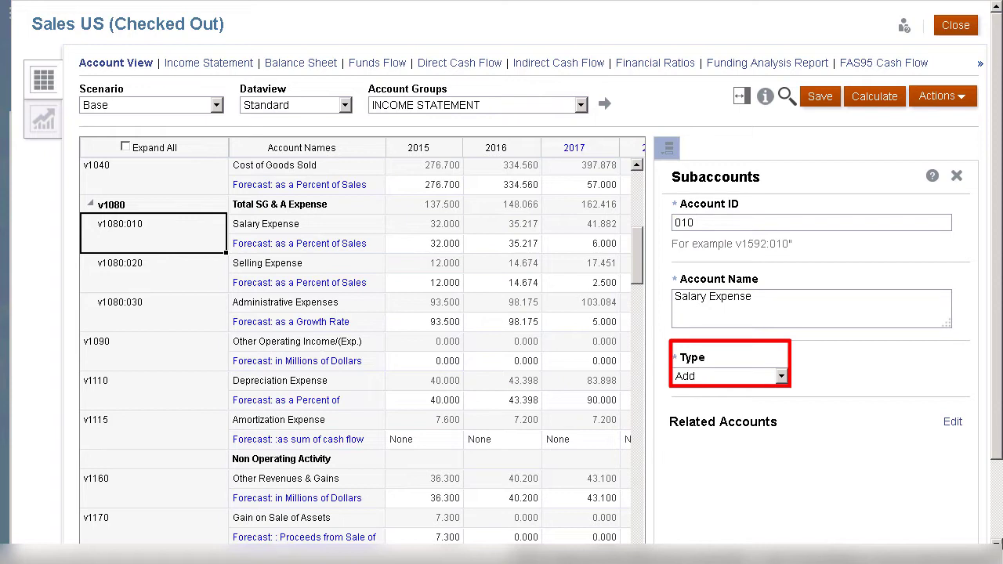
pyautogui.click(782, 377)
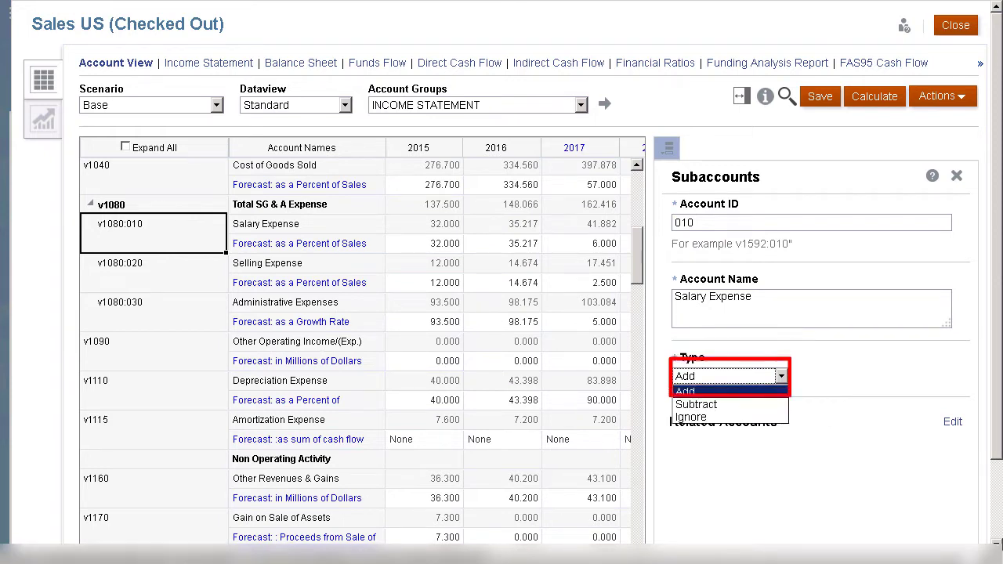
pyautogui.click(782, 378)
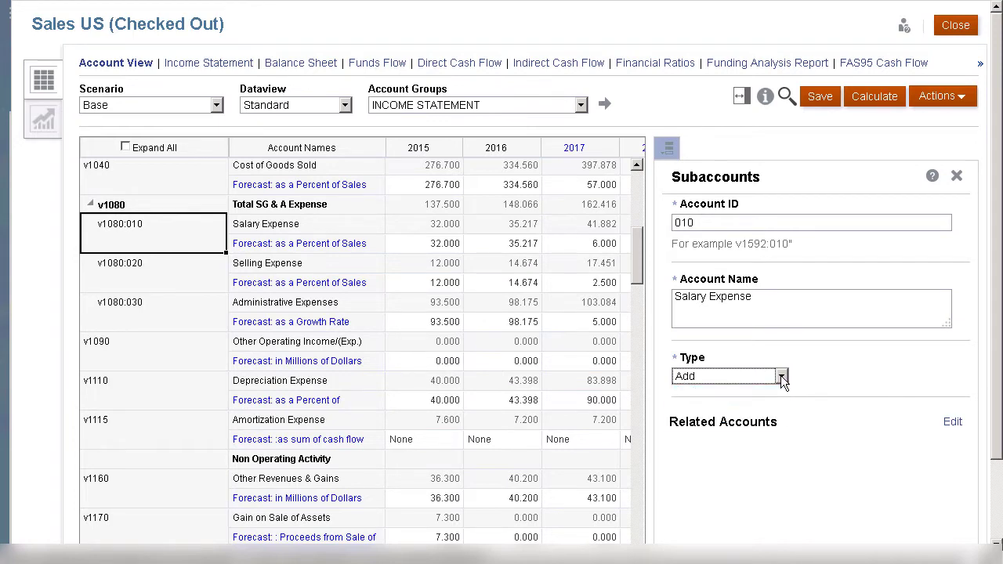
pyautogui.click(957, 177)
pyautogui.scroll(-1, 501, 314)
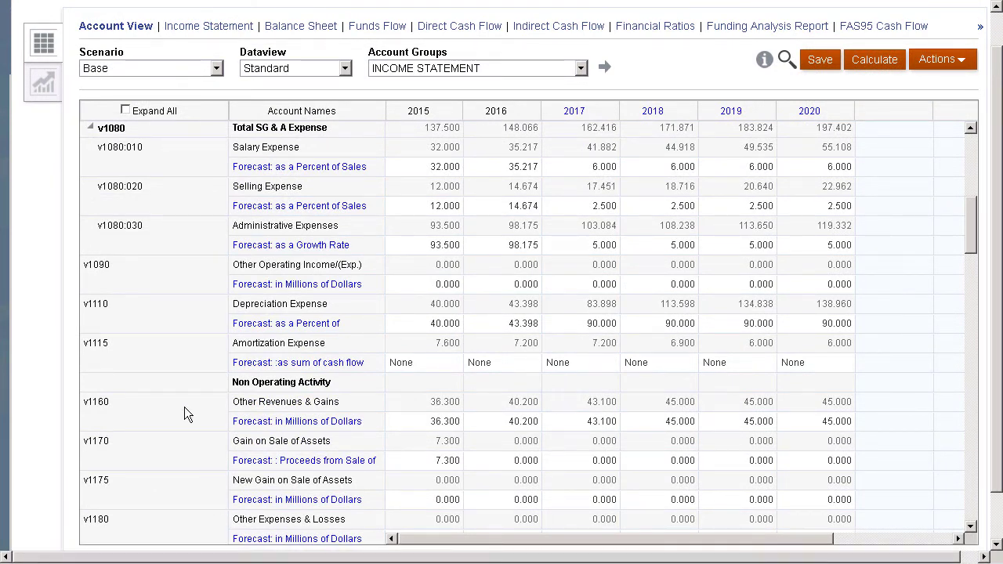
# Add a child account under Administrative Expenses and change its code to v1080:034.
pyautogui.click(133, 233)
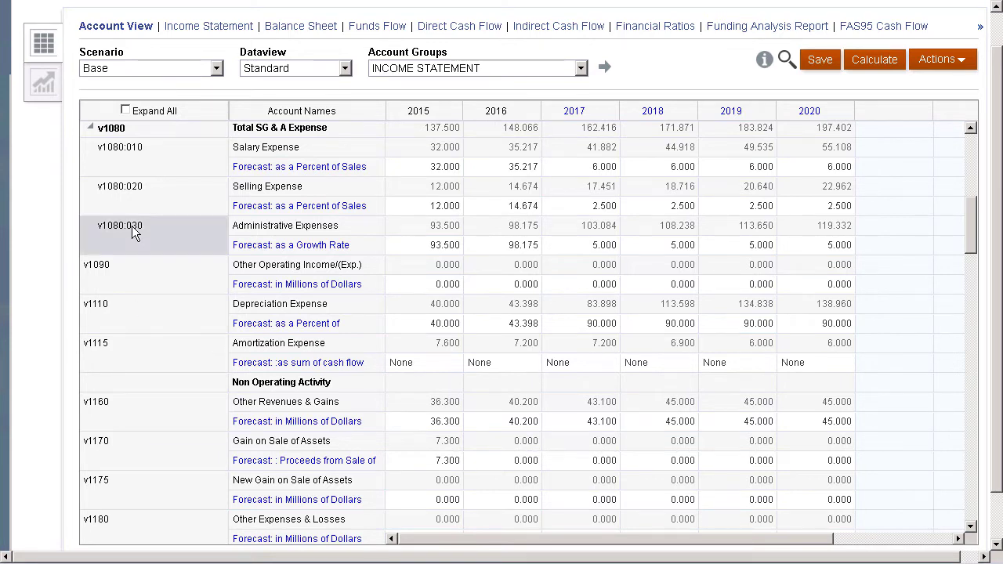
pyautogui.rightClick(133, 232)
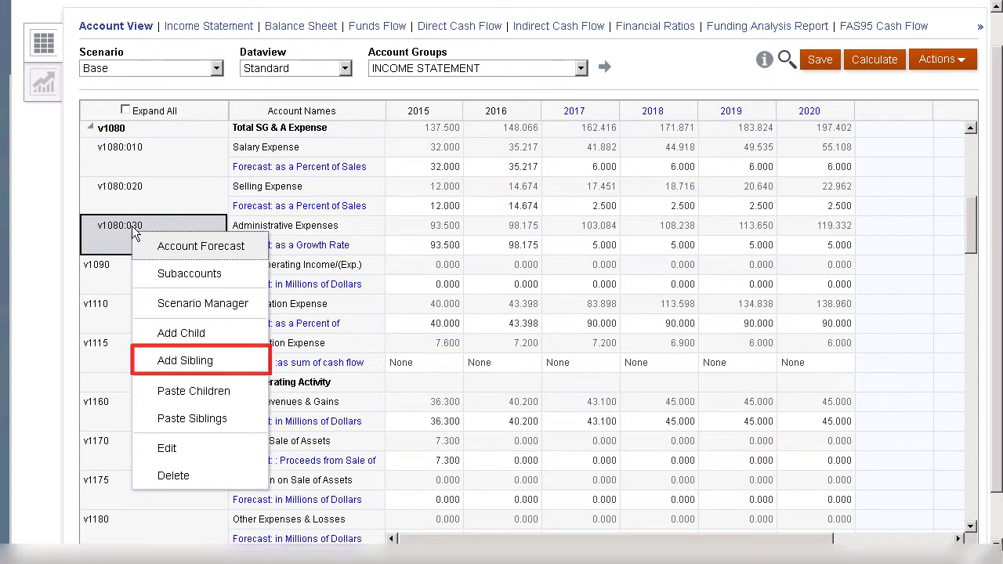
pyautogui.click(181, 333)
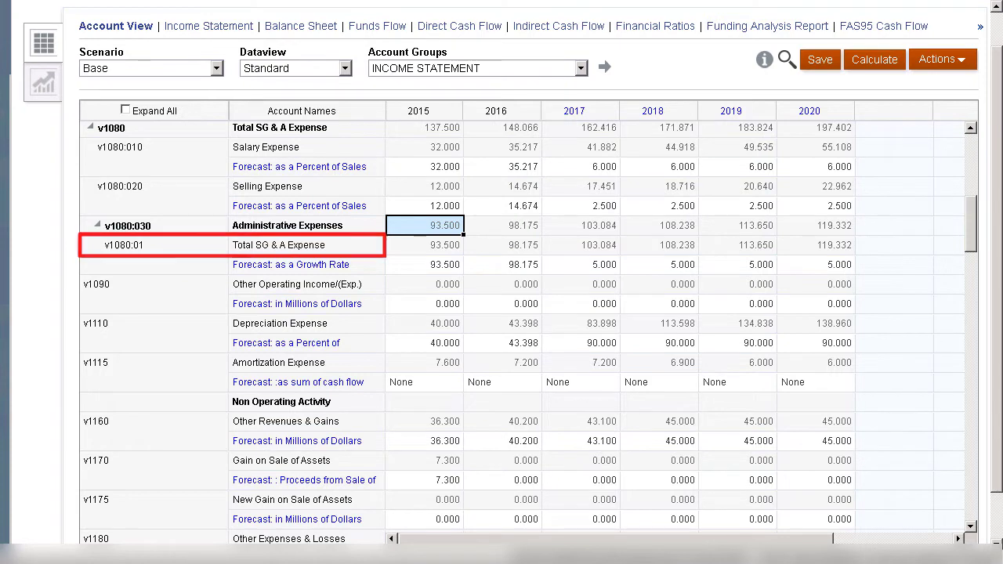
pyautogui.doubleClick(147, 245)
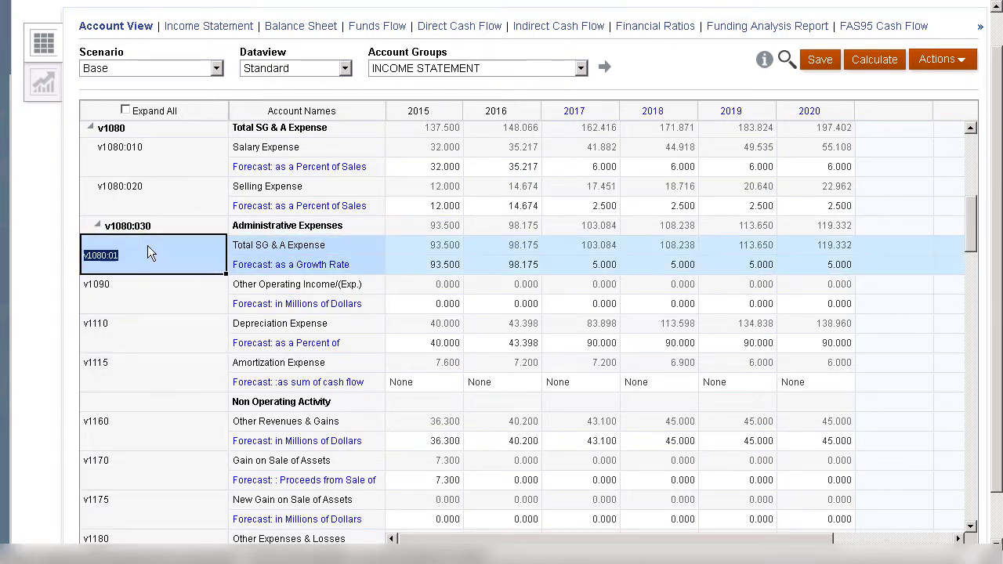
pyautogui.click(157, 255)
pyautogui.press('BackSpace')
pyautogui.press('Return')
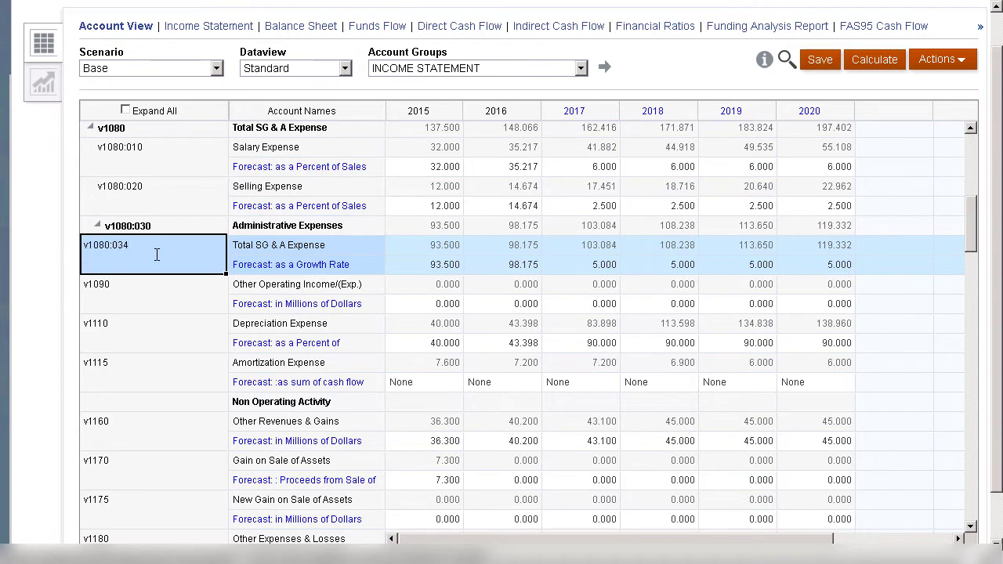
# Name the new v1080:034 account Utilities.
pyautogui.doubleClick(255, 249)
pyautogui.write('U')
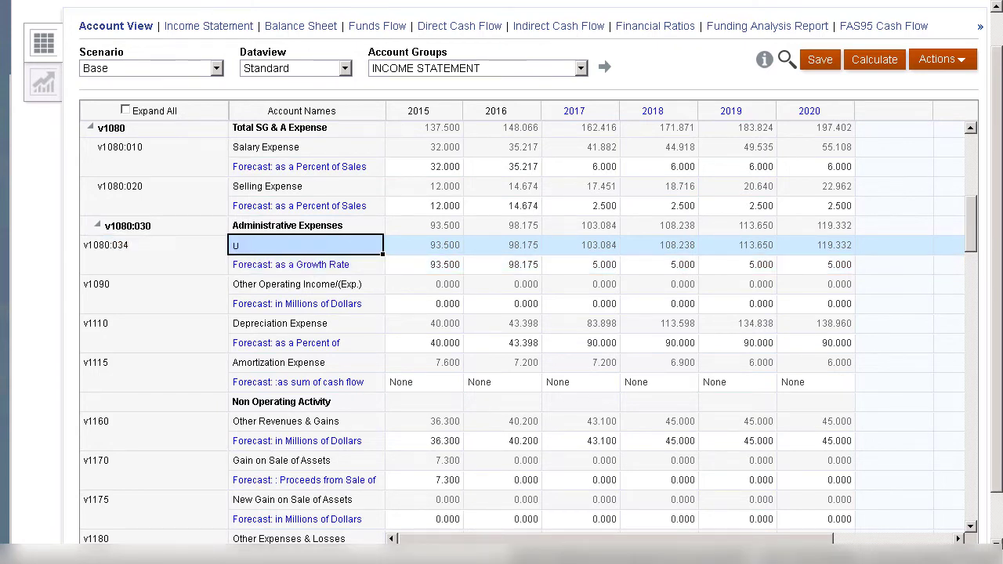
pyautogui.write('tilities')
pyautogui.click(817, 69)
# Add another child under Administrative Expenses with code 32, named Rent.
pyautogui.click(147, 250)
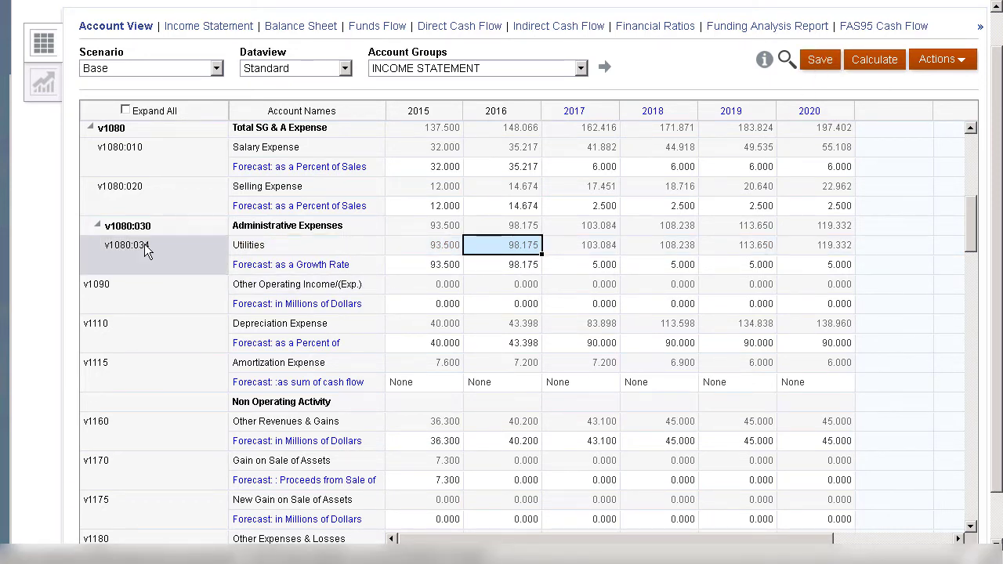
pyautogui.rightClick(147, 249)
pyautogui.click(194, 352)
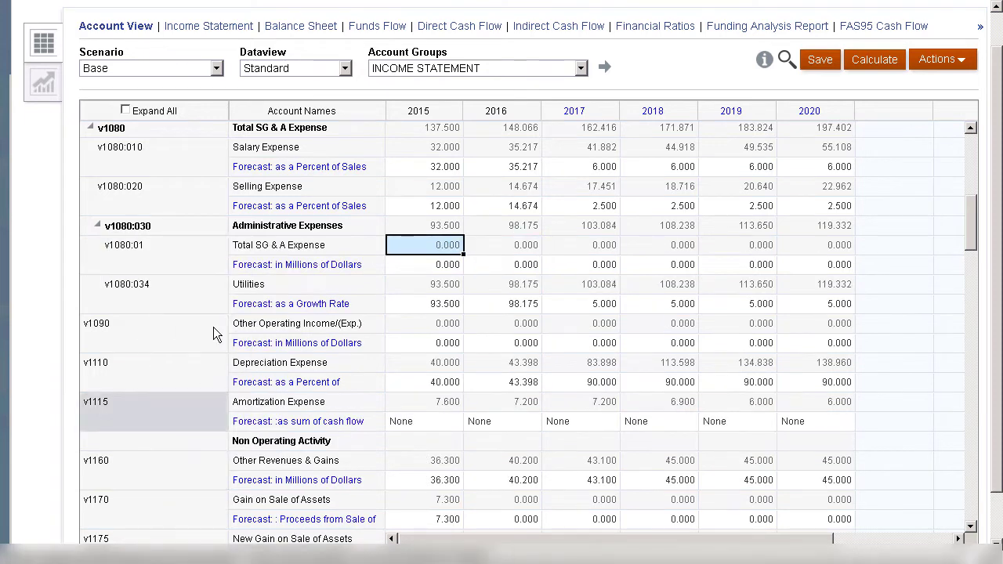
pyautogui.click(154, 252)
pyautogui.doubleClick(200, 257)
pyautogui.write('32')
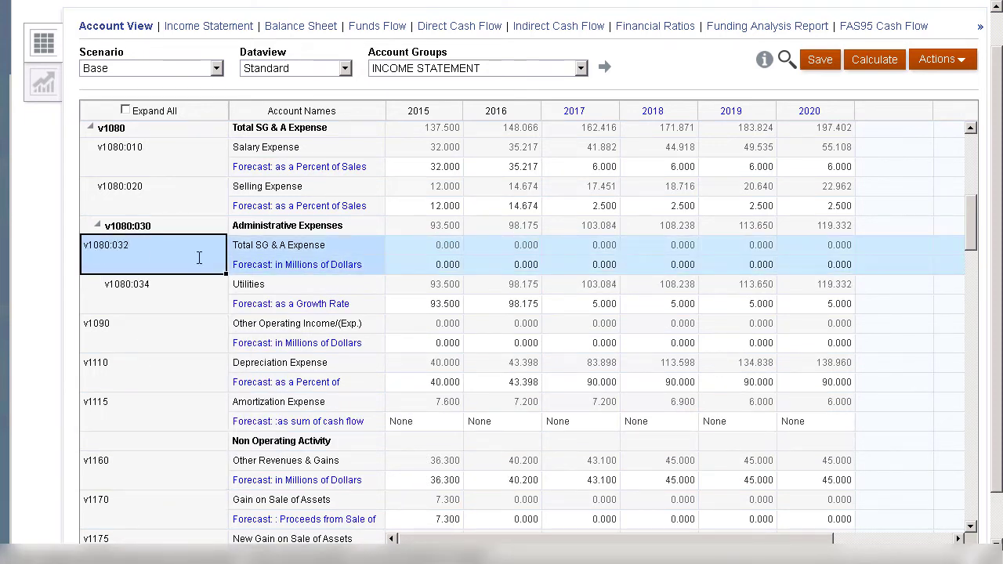
pyautogui.doubleClick(263, 250)
pyautogui.write('Rent')
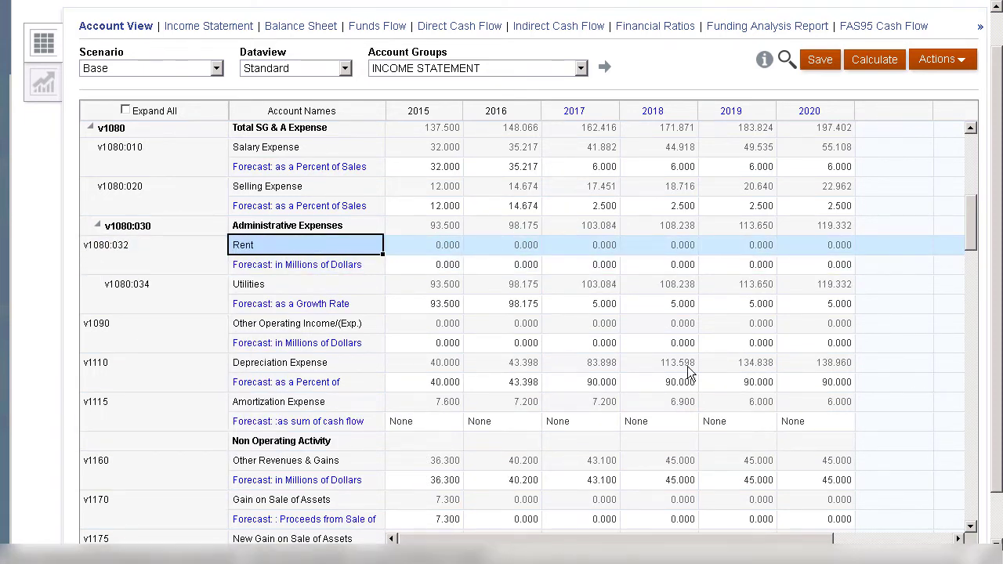
pyautogui.press('Tab')
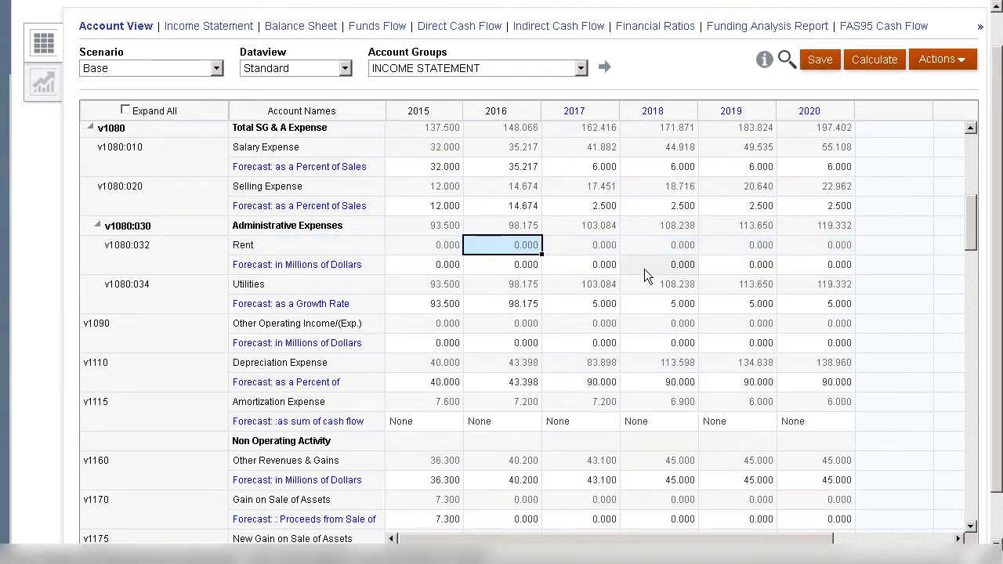
# Enter a Rent forecast of 50 for 2018, 2019 and 2020.
pyautogui.click(643, 267)
pyautogui.write('50')
pyautogui.press('Tab')
pyautogui.write('50')
pyautogui.press('Tab')
pyautogui.write('50')
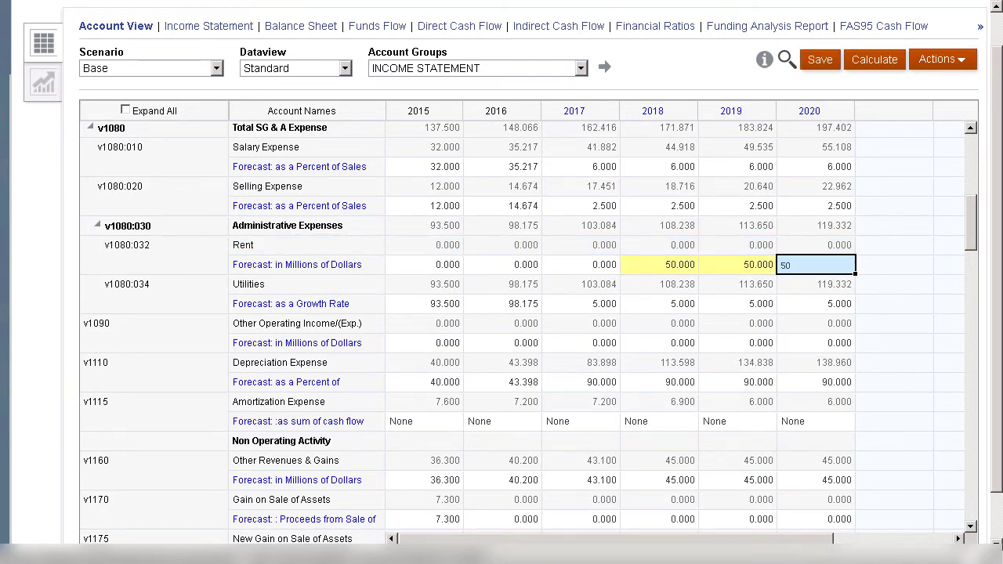
# Set the Utilities growth rate to 6 for 2018–2020 and recalculate the current scenario.
pyautogui.click(658, 304)
pyautogui.write('6')
pyautogui.press('Tab')
pyautogui.write('6')
pyautogui.press('Tab')
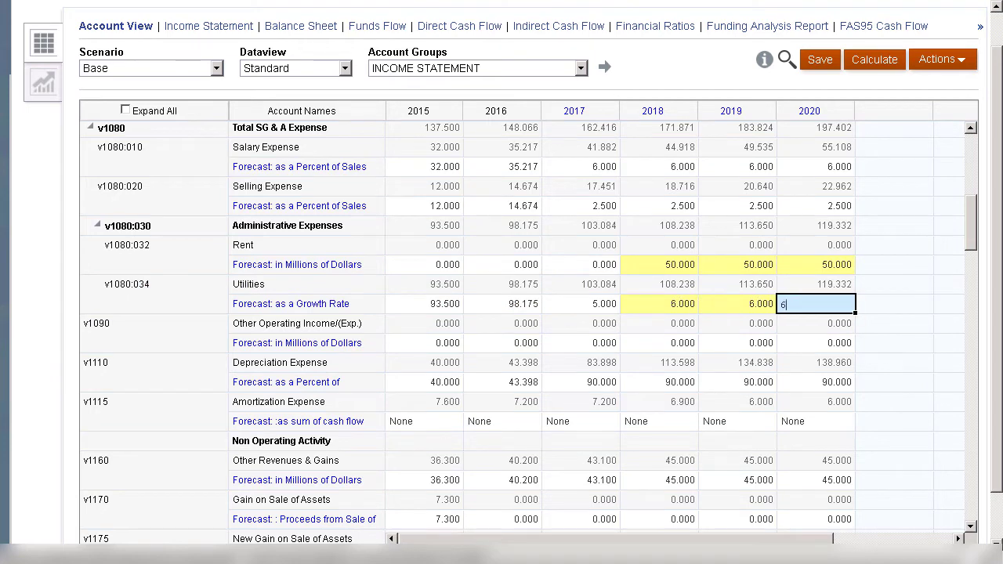
pyautogui.write('6')
pyautogui.press('Tab')
pyautogui.click(835, 62)
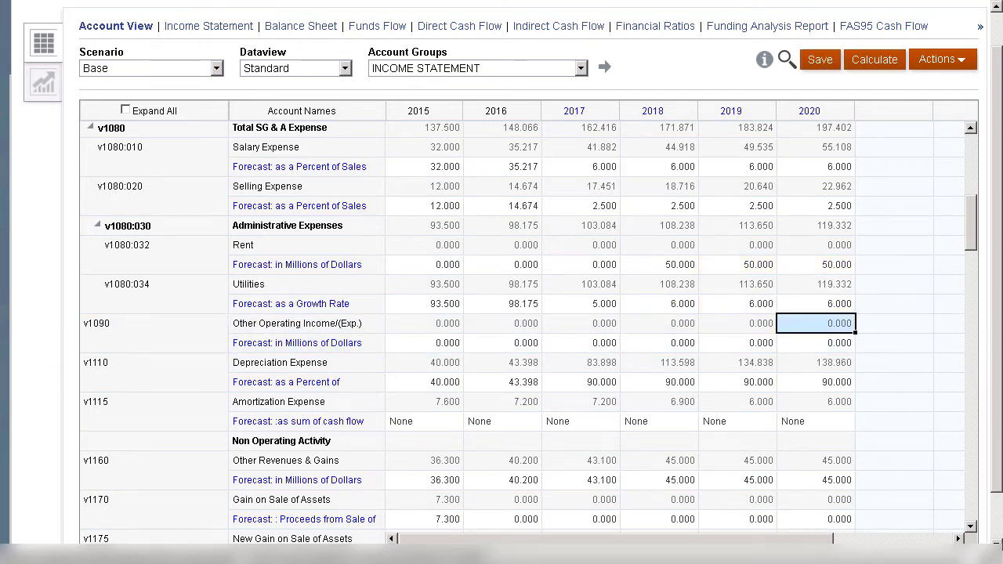
pyautogui.click(875, 59)
pyautogui.click(874, 91)
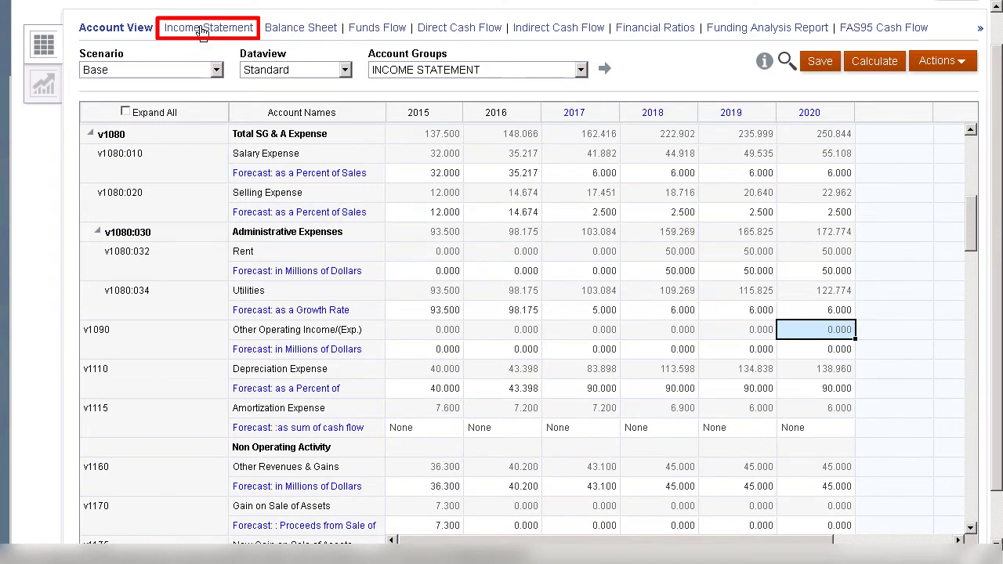
# Run an audit trail on the Income Statement's 2020 Administrative Expenses (172.774), then close it.
pyautogui.click(203, 29)
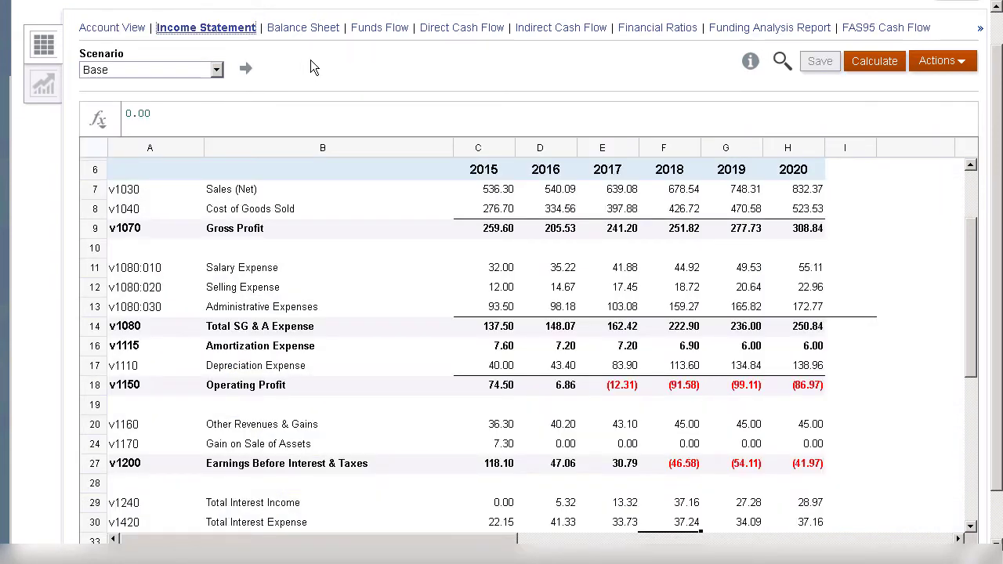
pyautogui.click(794, 307)
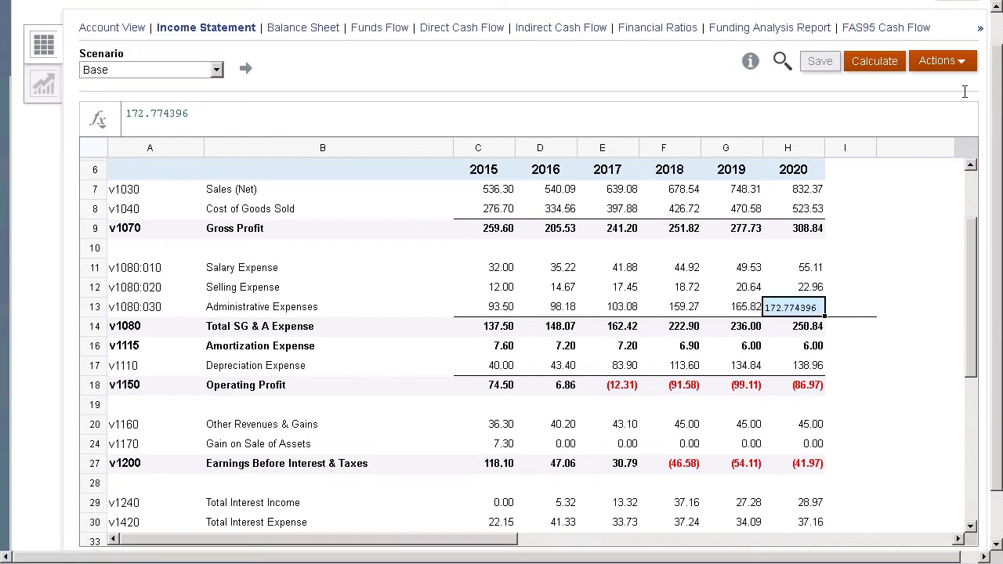
pyautogui.click(961, 65)
pyautogui.click(889, 150)
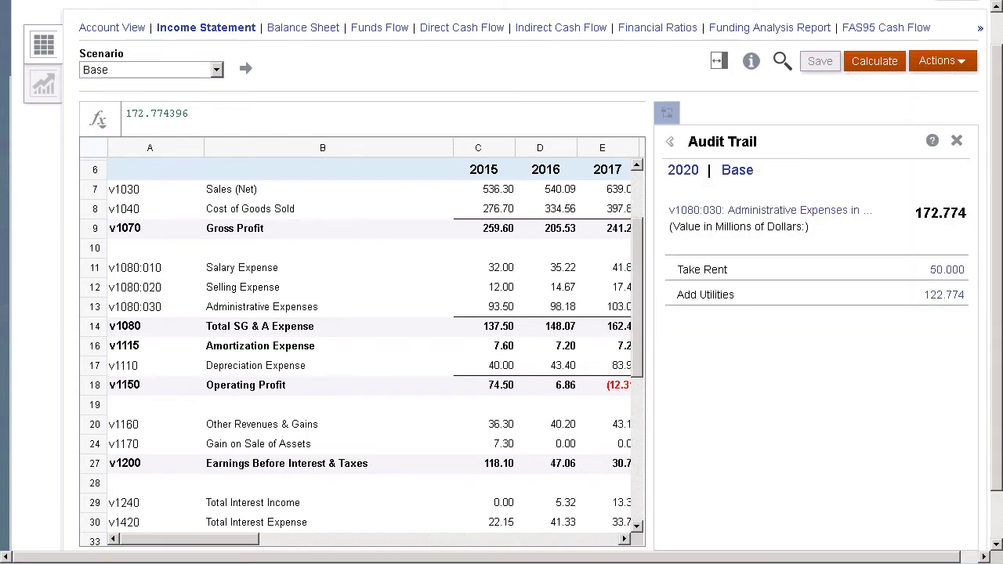
pyautogui.click(957, 141)
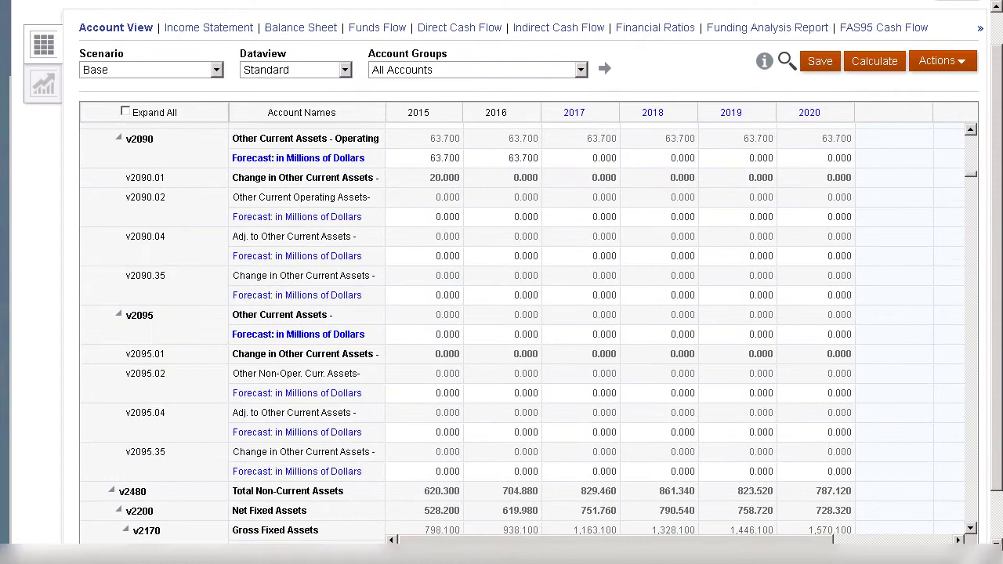
# Create child account v2090:01 under v2090 and name it Undeposited Funds.
pyautogui.rightClick(148, 141)
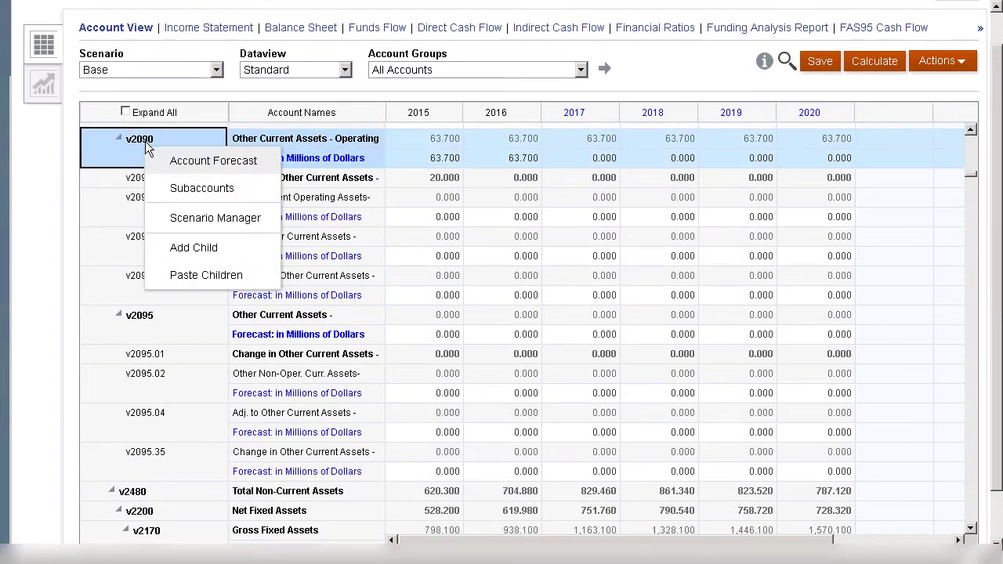
pyautogui.click(194, 248)
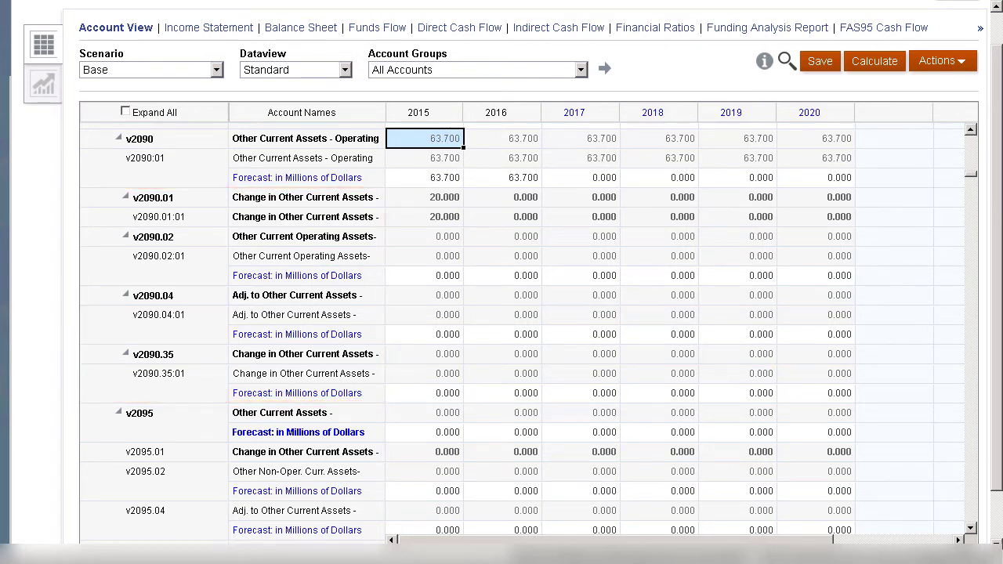
pyautogui.doubleClick(274, 159)
pyautogui.write('undeposited')
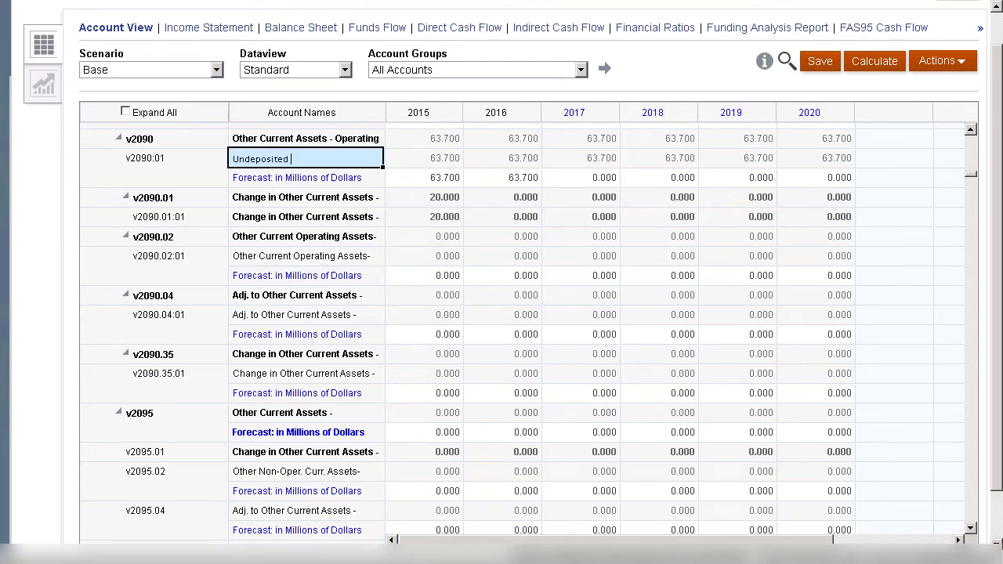
pyautogui.press('Return')
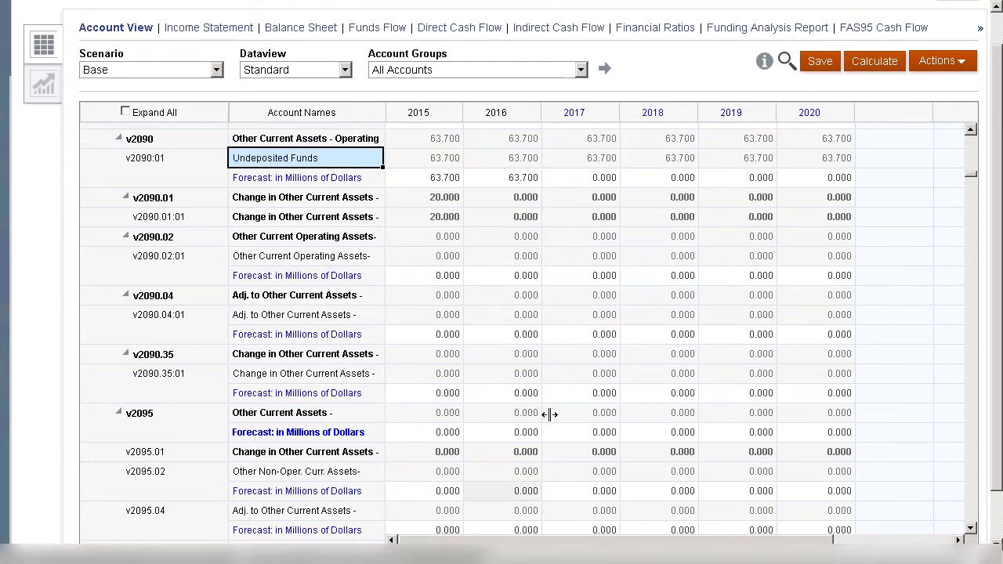
pyautogui.press('Tab')
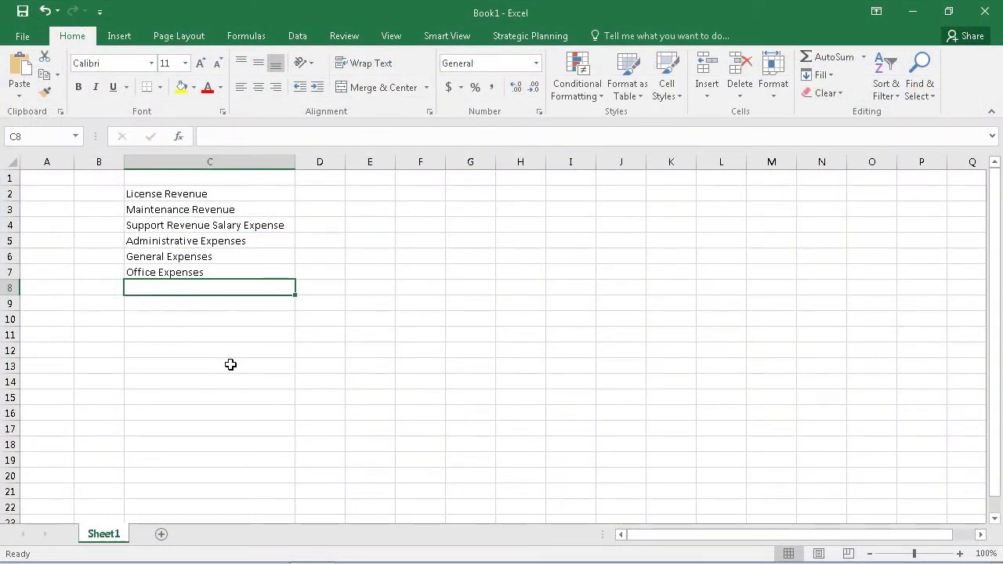
# Enter Rent Expenses in C8 and copy the seven account names in C2:C8.
pyautogui.write('Rent Expe')
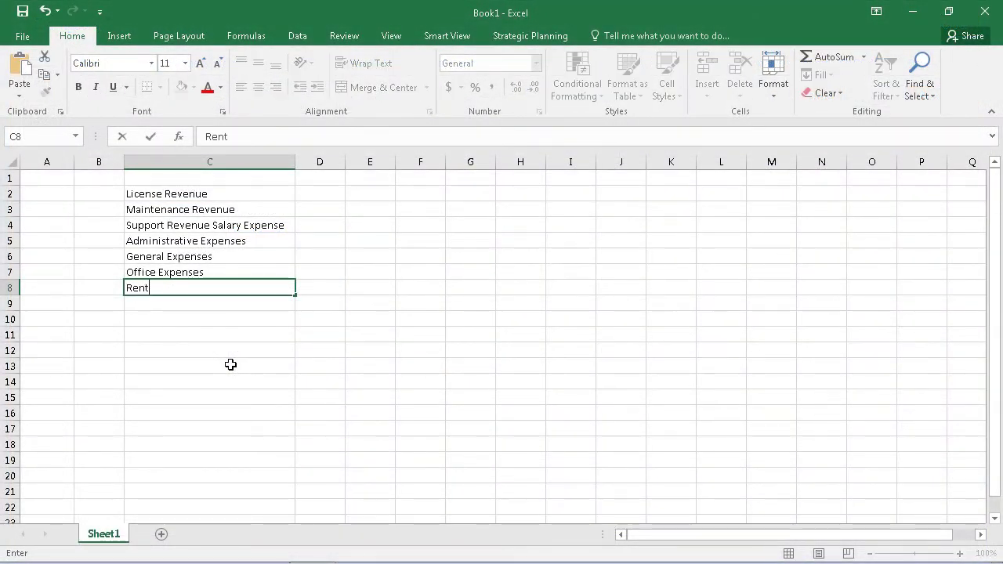
pyautogui.write('nses')
pyautogui.press('Return')
pyautogui.moveTo(149, 194); pyautogui.dragTo(165, 288)
pyautogui.hotkey('ctrl', 'c')
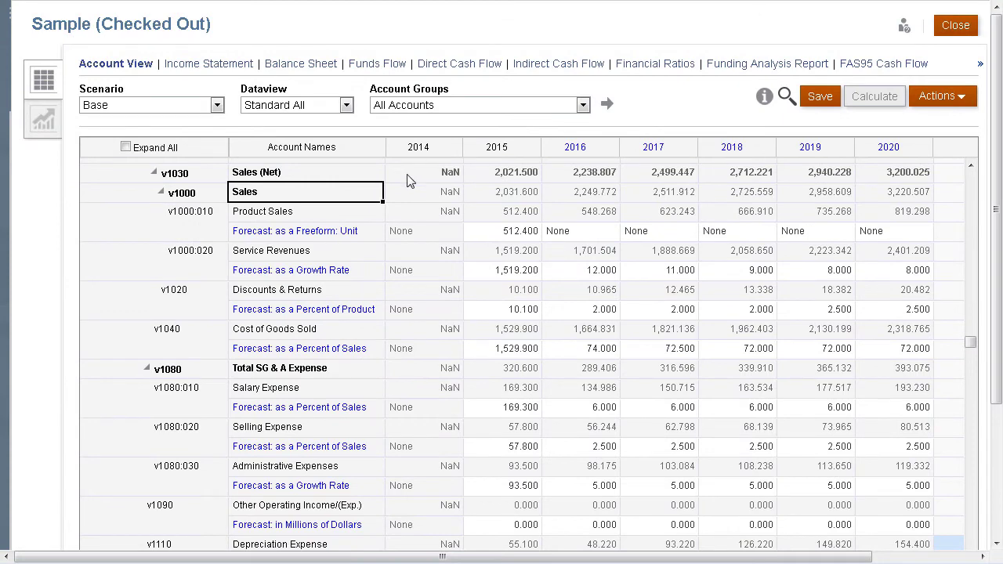
# Paste the seven copied names as child accounts v1000:01 onward under Sales.
pyautogui.click(255, 199)
pyautogui.rightClick(255, 200)
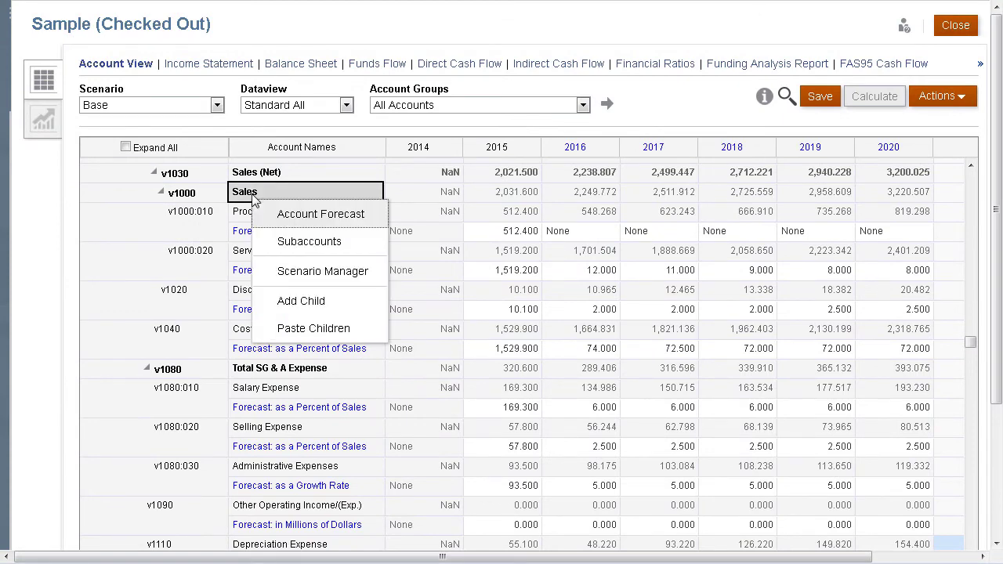
pyautogui.click(347, 330)
pyautogui.hotkey('ctrl', 'v')
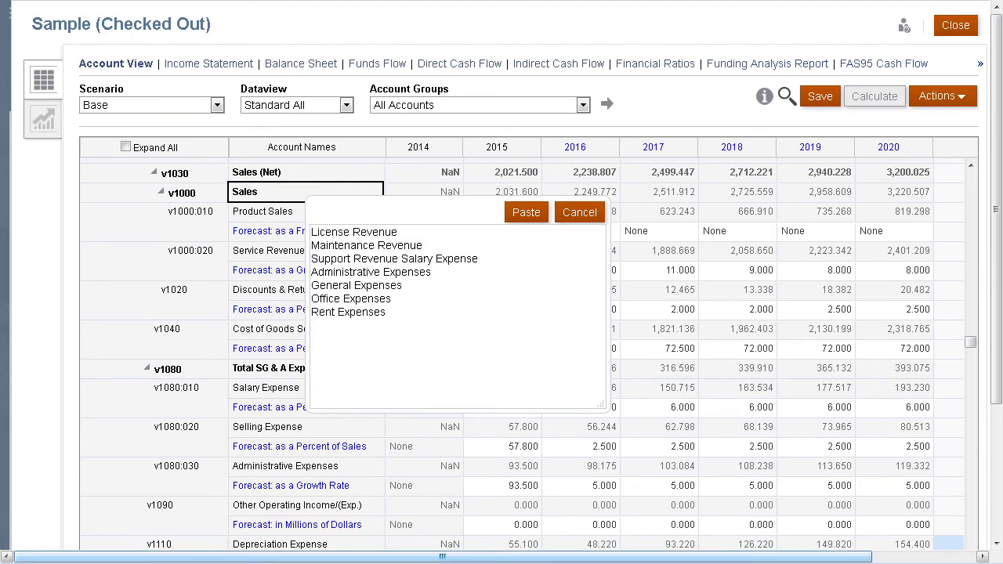
pyautogui.click(529, 213)
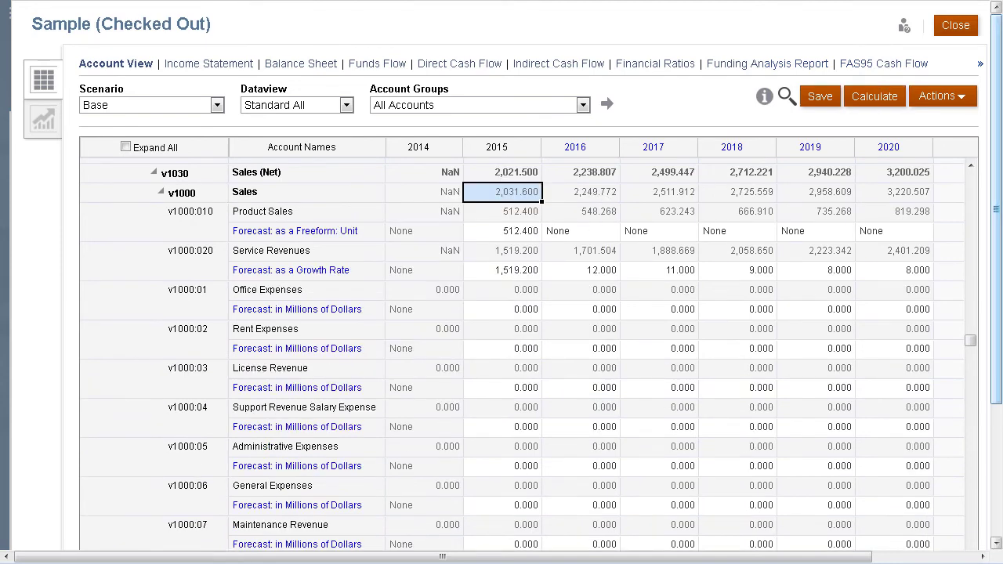